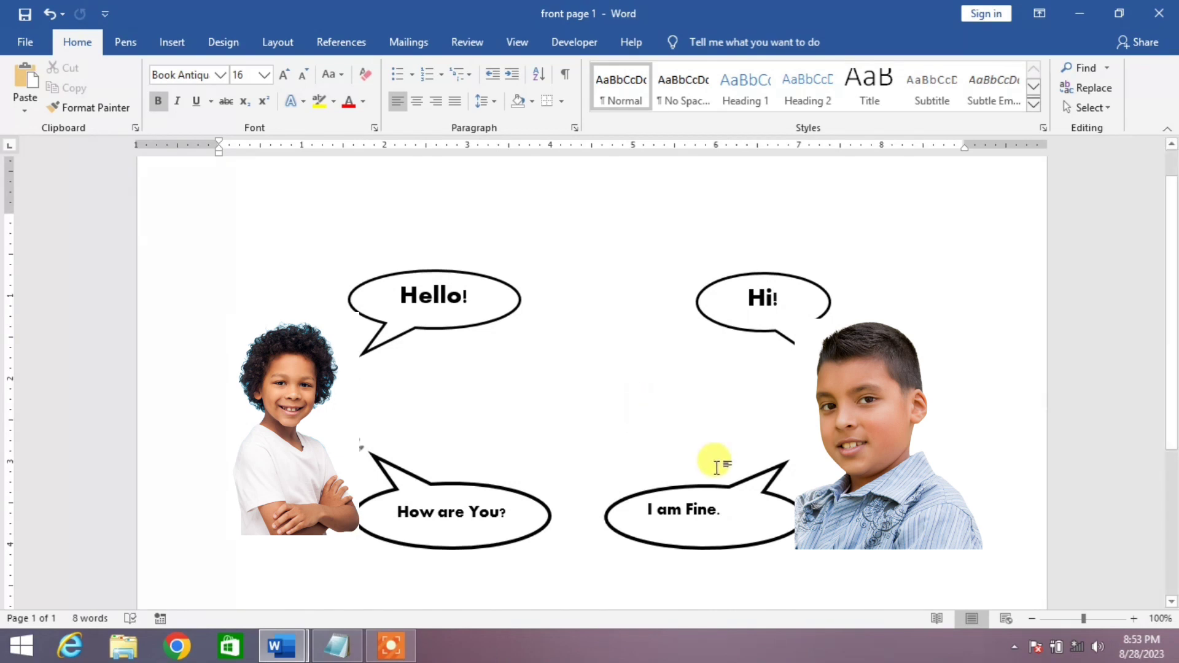
Delete the I am Fine, Hi!, Hello! and How are You? speech bubbles.
left_click(740, 493)
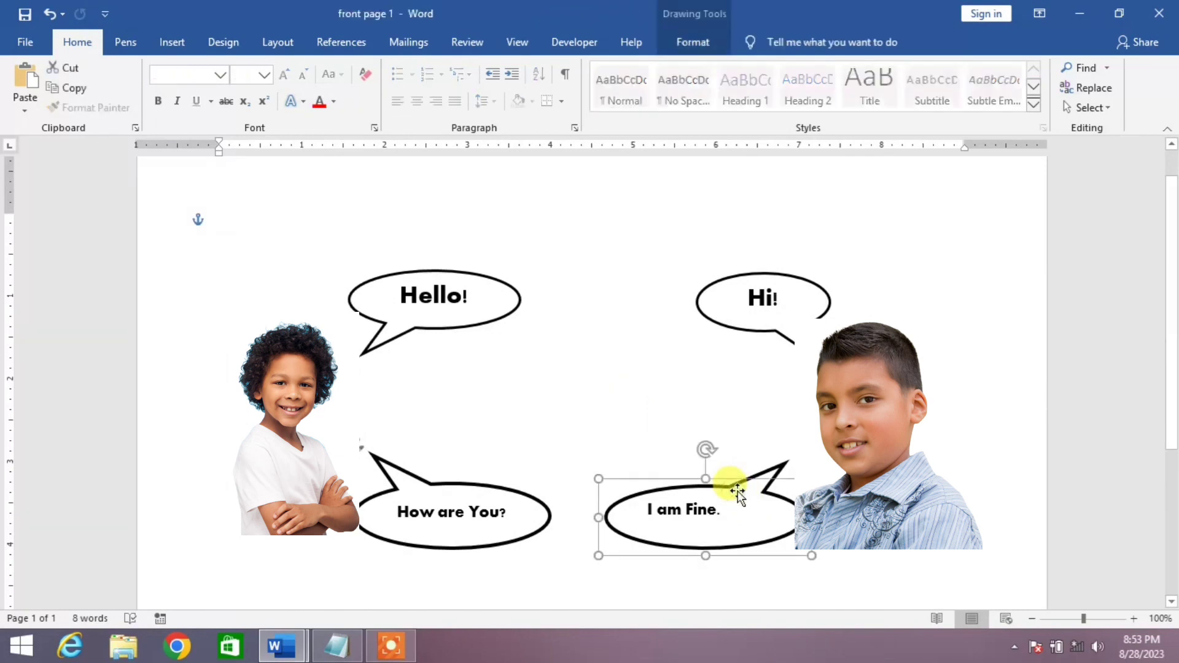
key("Delete")
left_click(784, 318)
key("Delete")
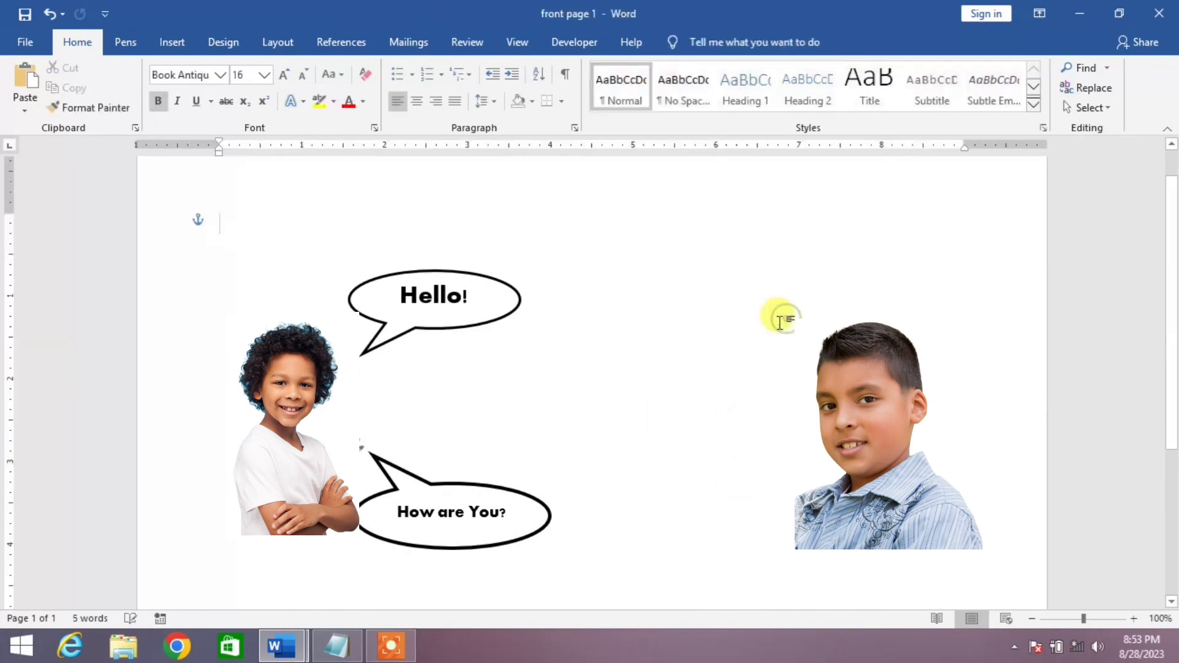
left_click(508, 314)
key("Delete")
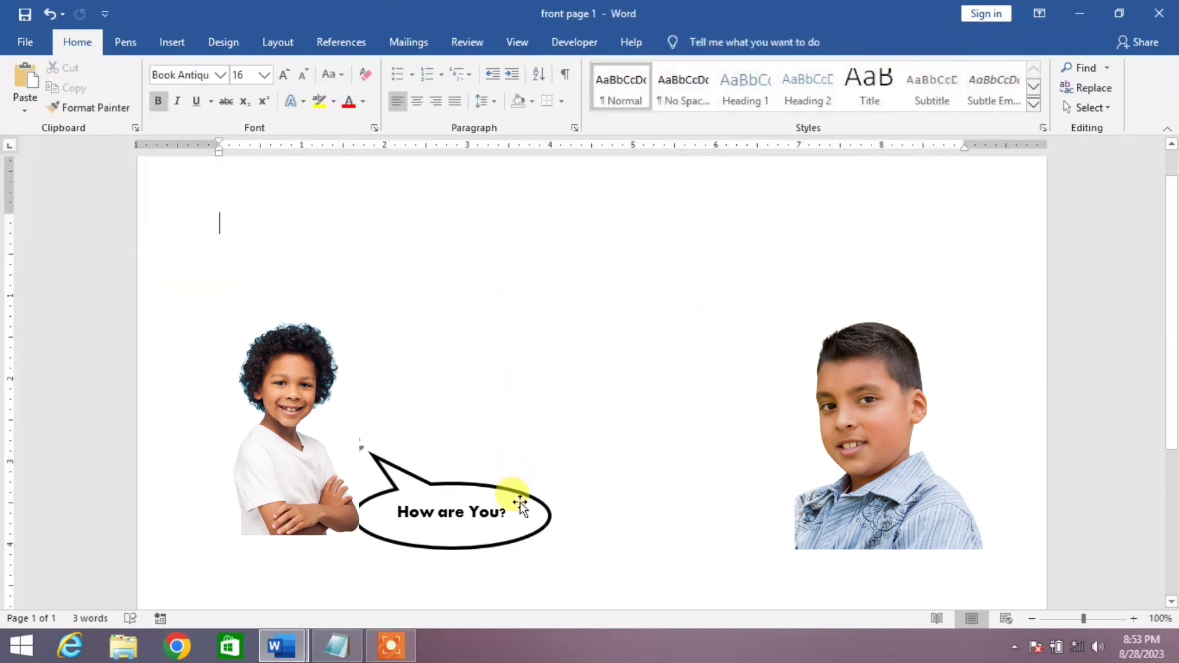
left_click(521, 496)
key("Delete")
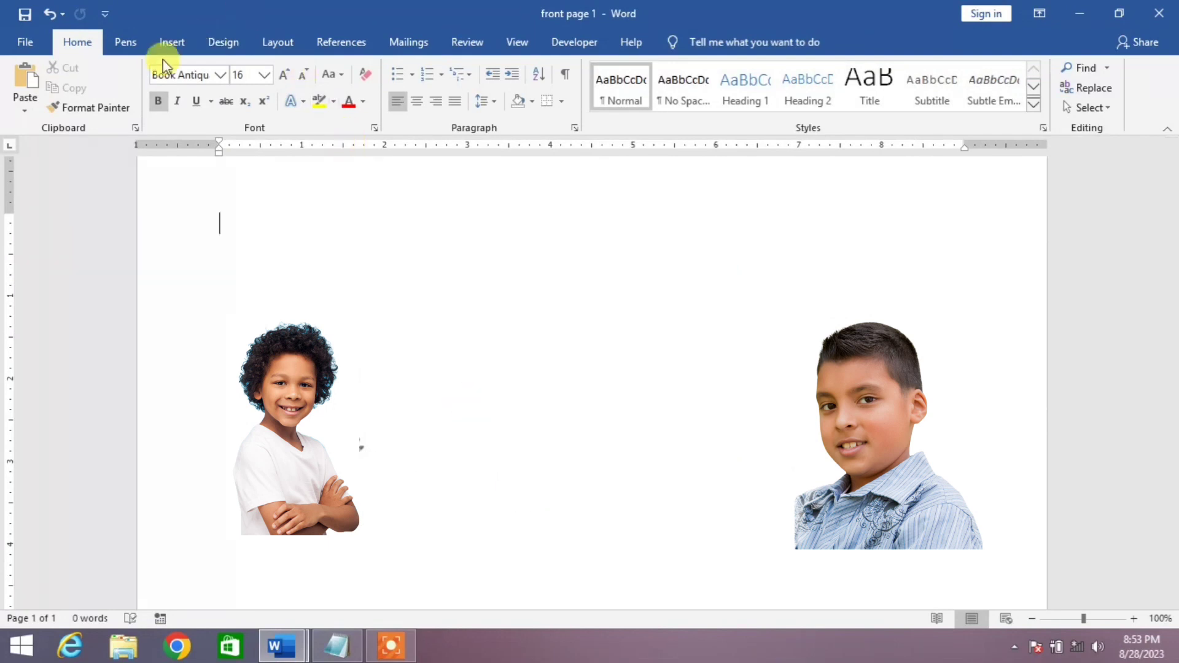
Choose the Rounded Rectangular Callout from the Insert Shapes gallery.
left_click(171, 42)
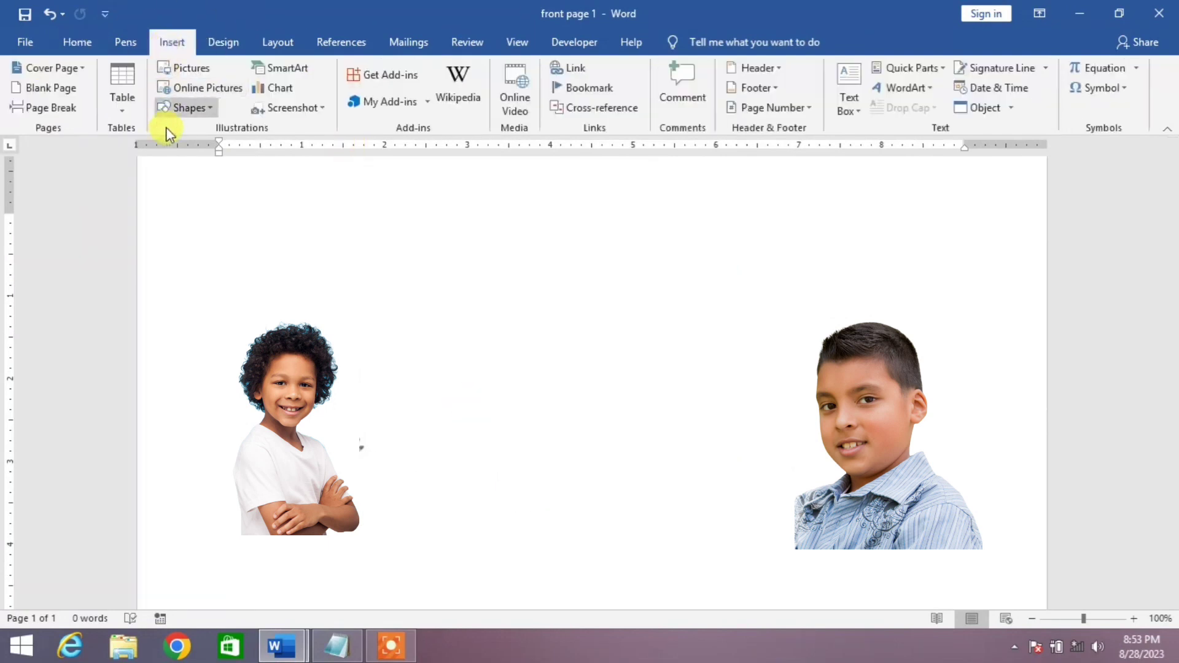
left_click(194, 107)
scroll(217, 198, "down", 1)
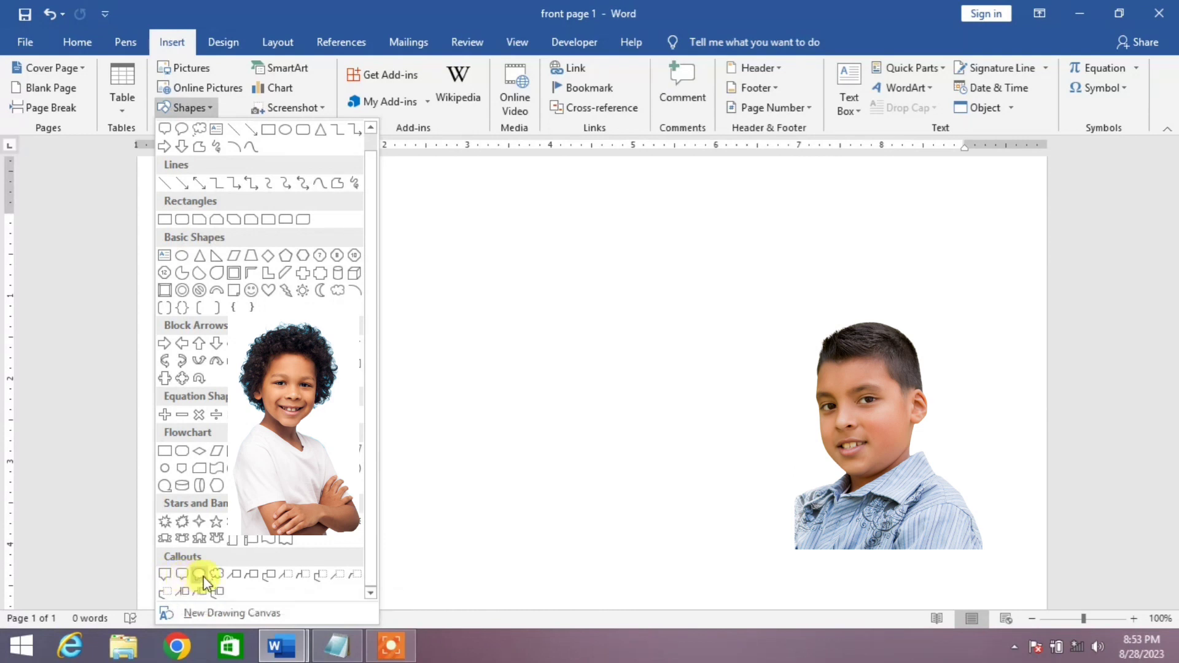
left_click(166, 577)
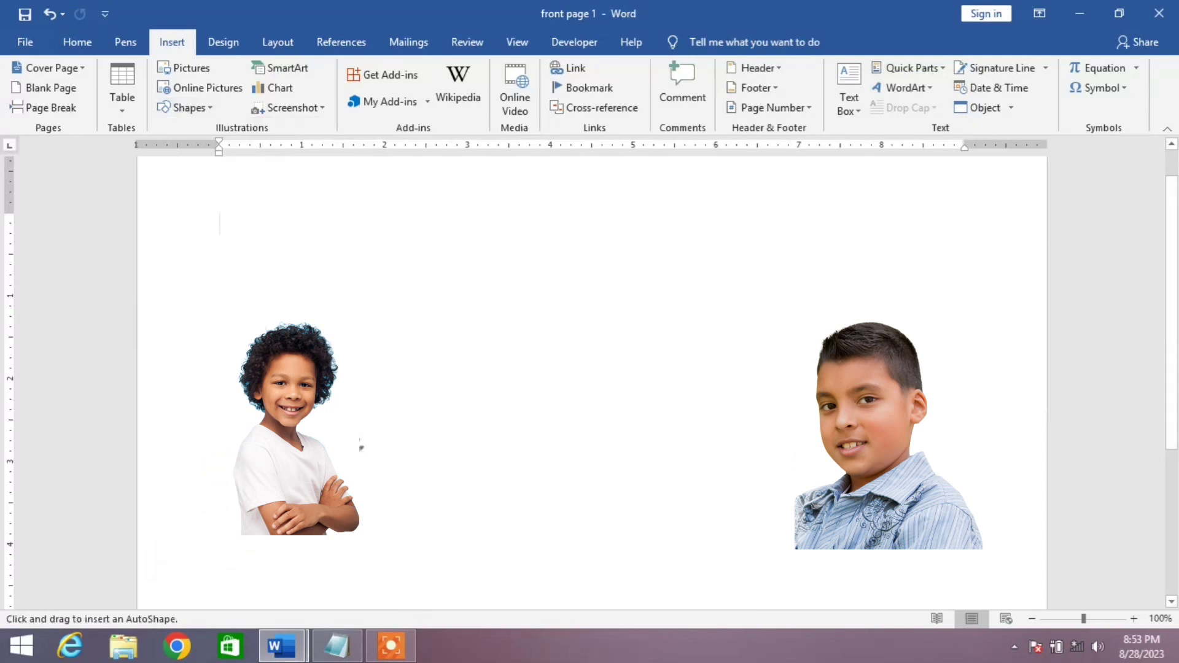
Draw a callout above the curly-haired boy and stretch its tail toward his face.
left_click_drag(367, 335, 529, 283)
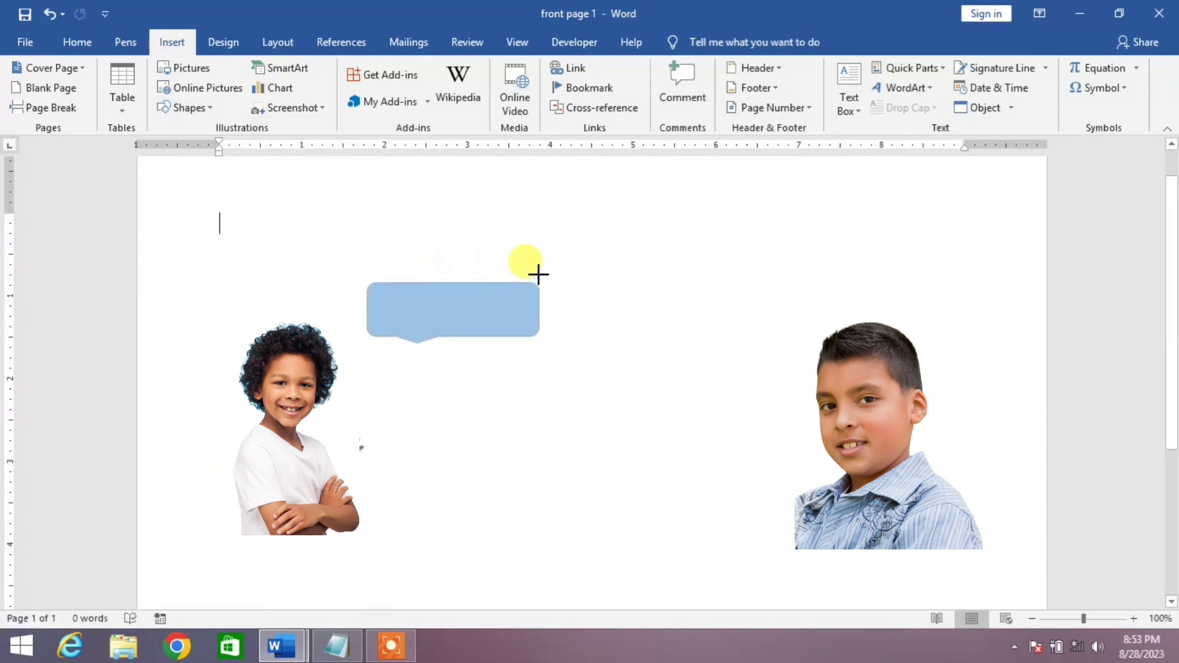
left_click_drag(528, 283, 538, 271)
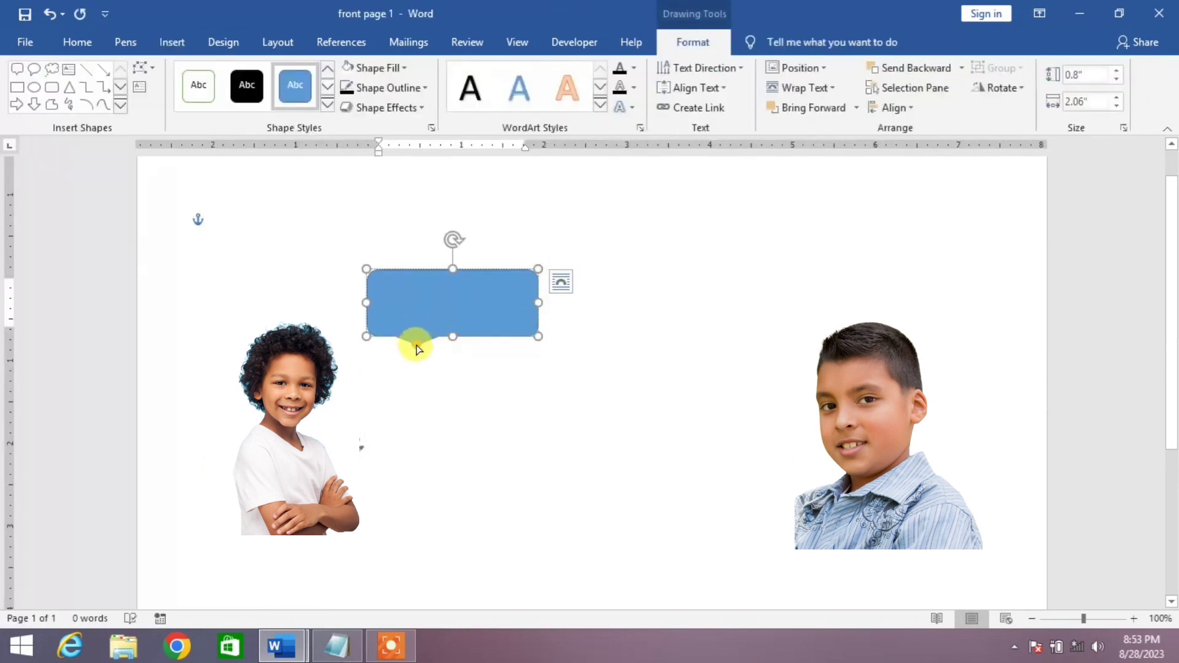
left_click_drag(417, 337, 416, 347)
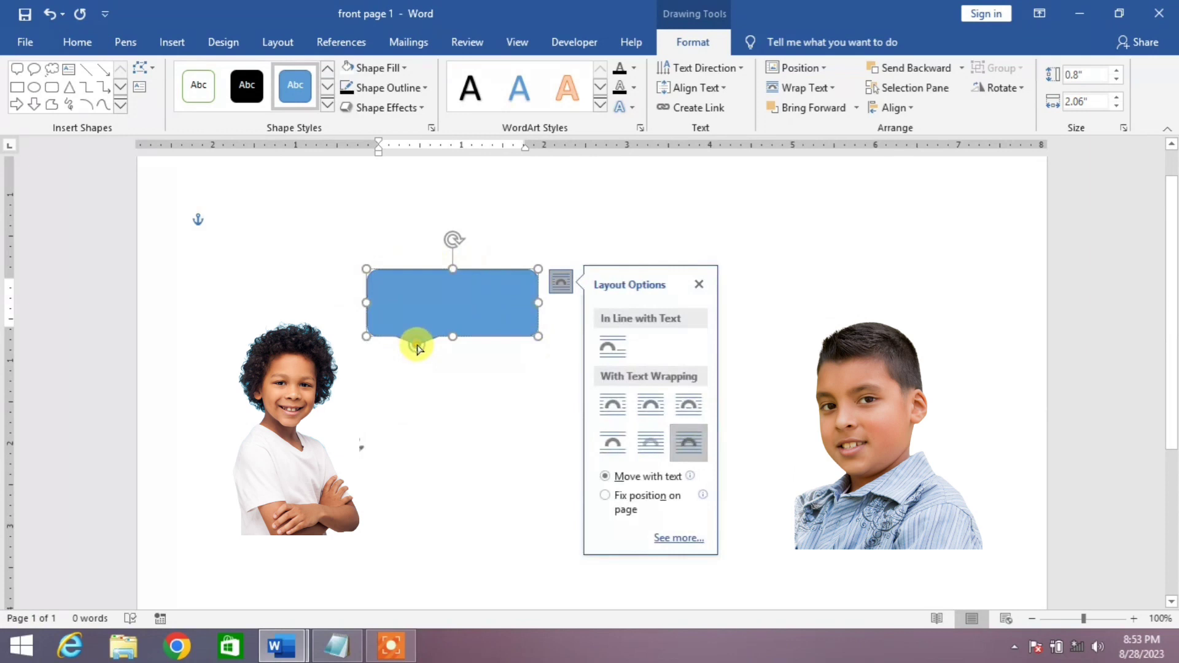
left_click_drag(417, 343, 364, 373)
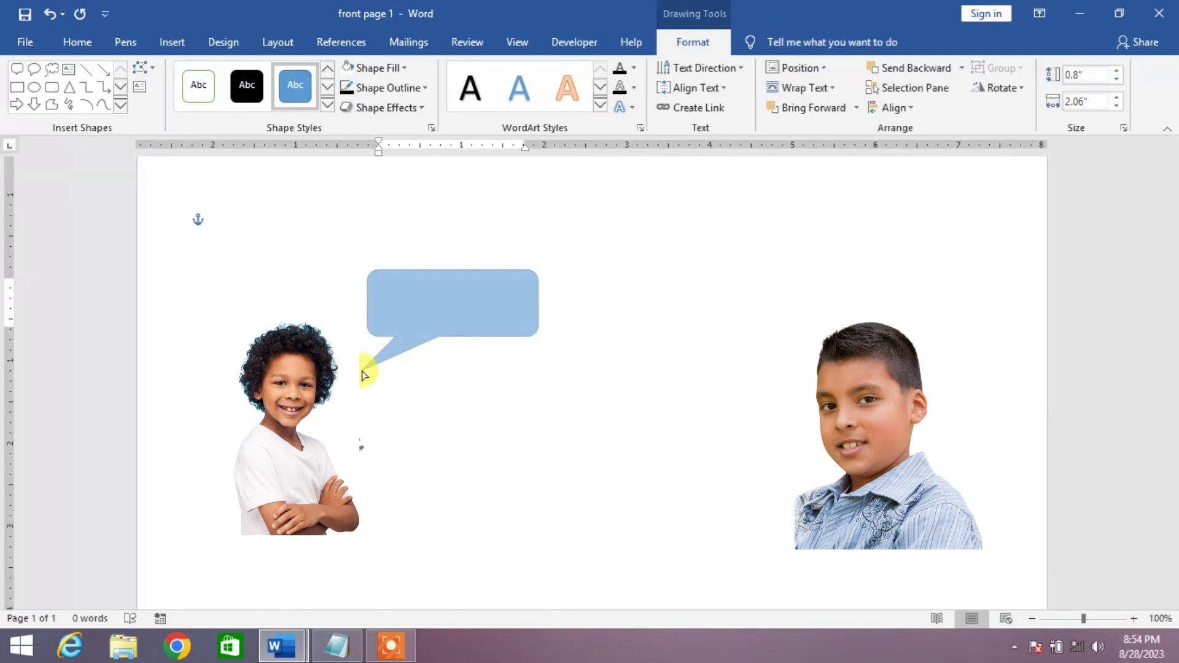
left_click_drag(364, 374, 363, 370)
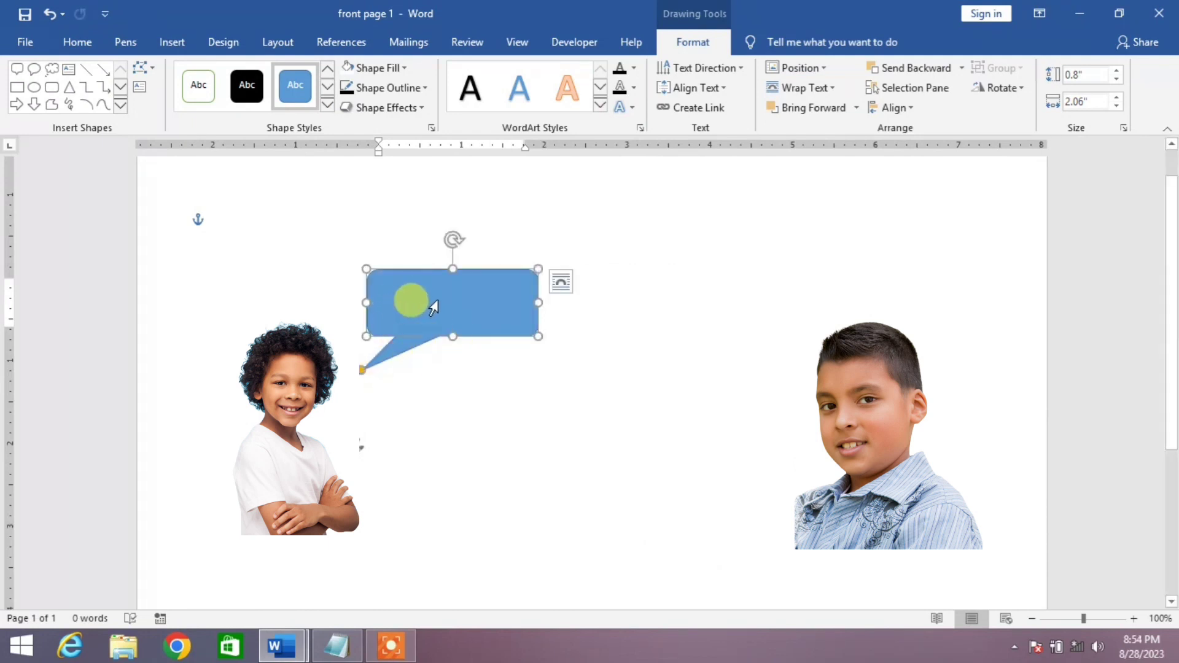
Give the callout a white fill and a 2¼ pt black outline.
left_click(379, 68)
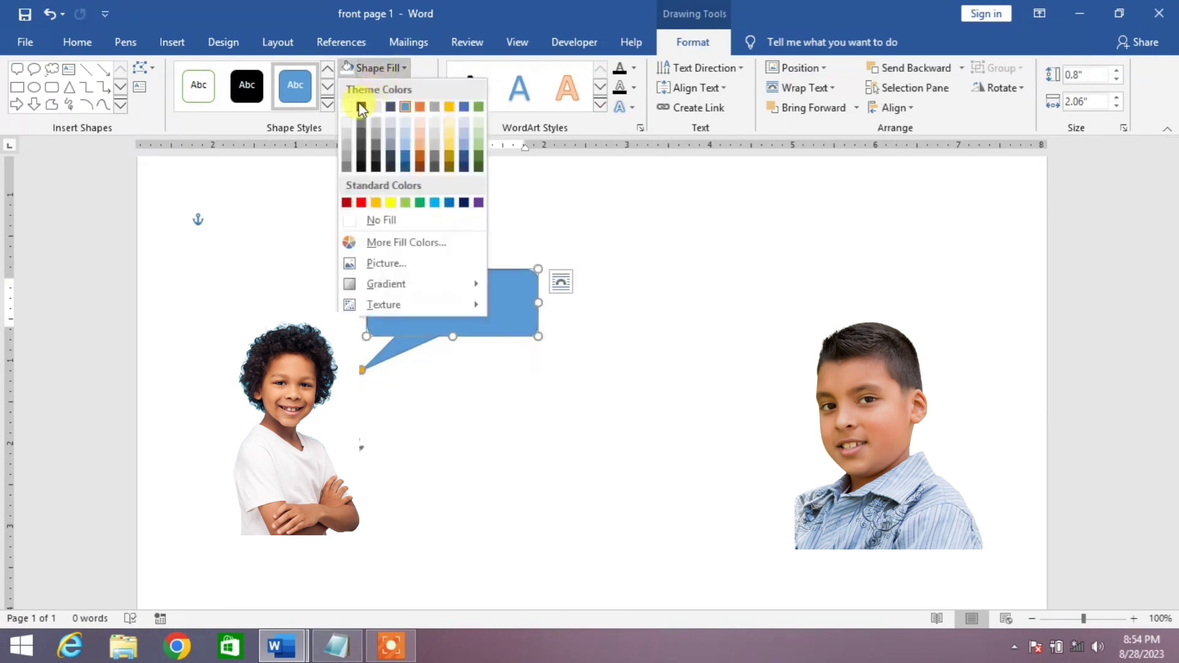
left_click(356, 108)
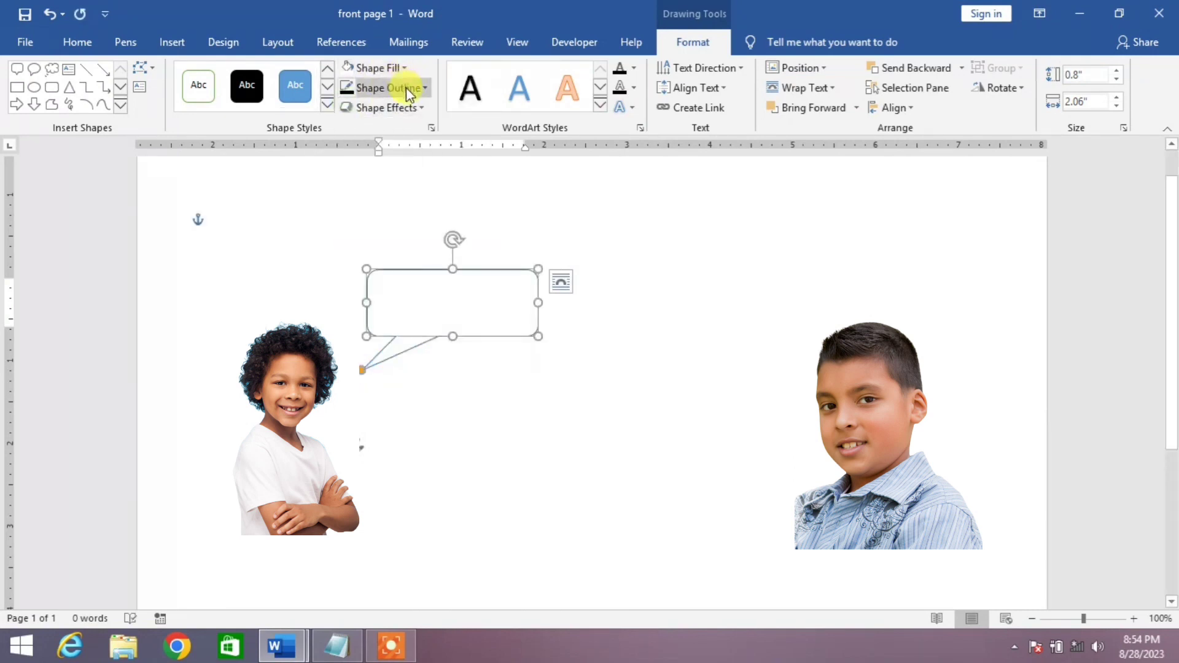
left_click(400, 87)
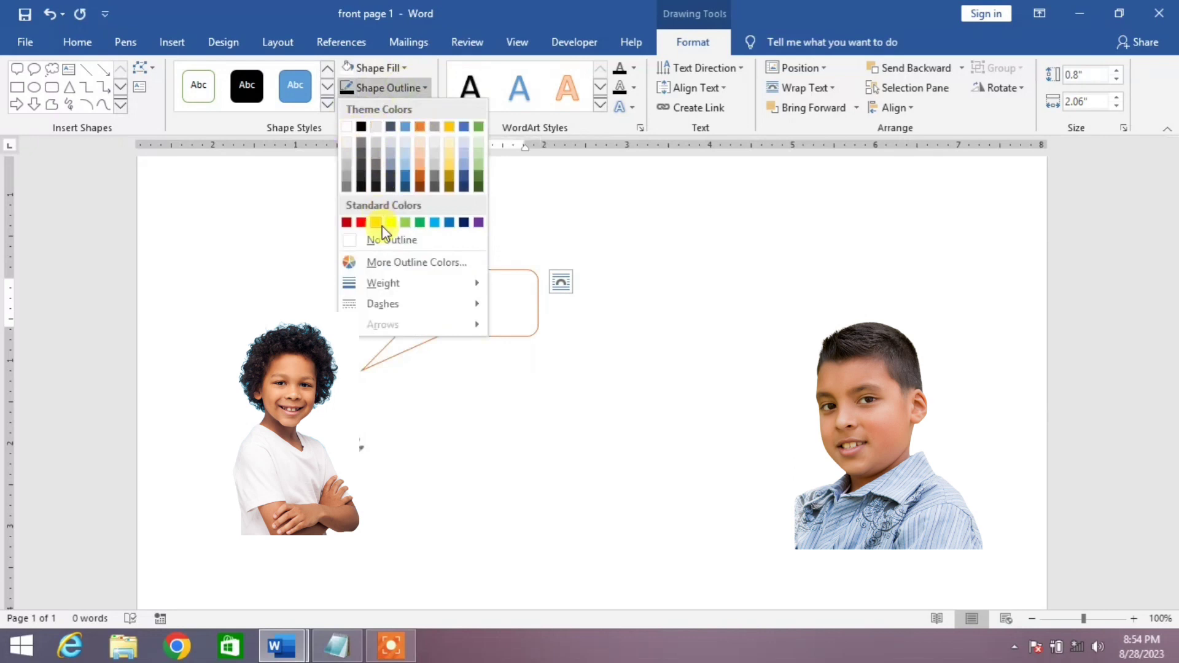
mouse_move(383, 284)
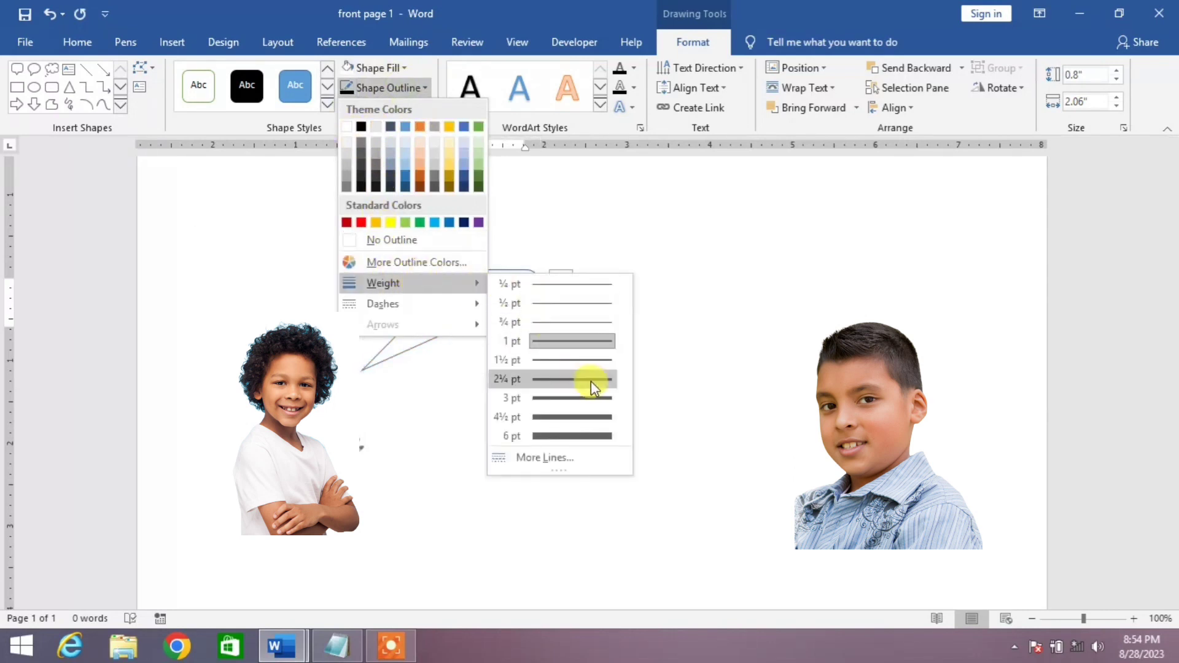
left_click(591, 381)
left_click(388, 88)
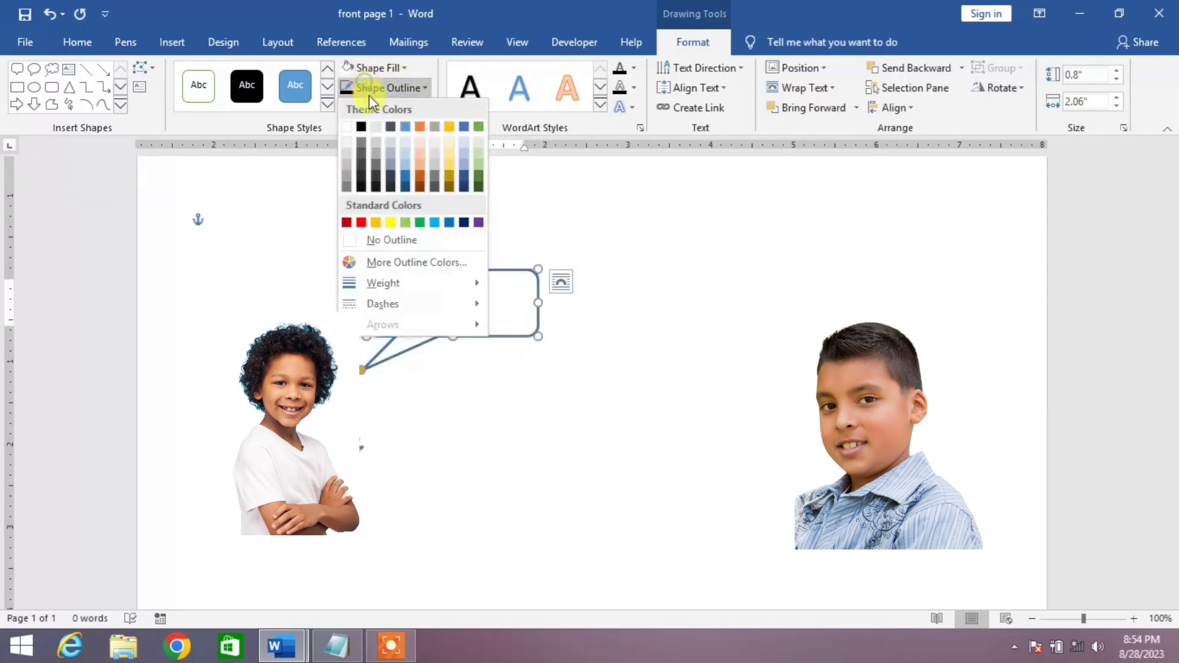
left_click(360, 127)
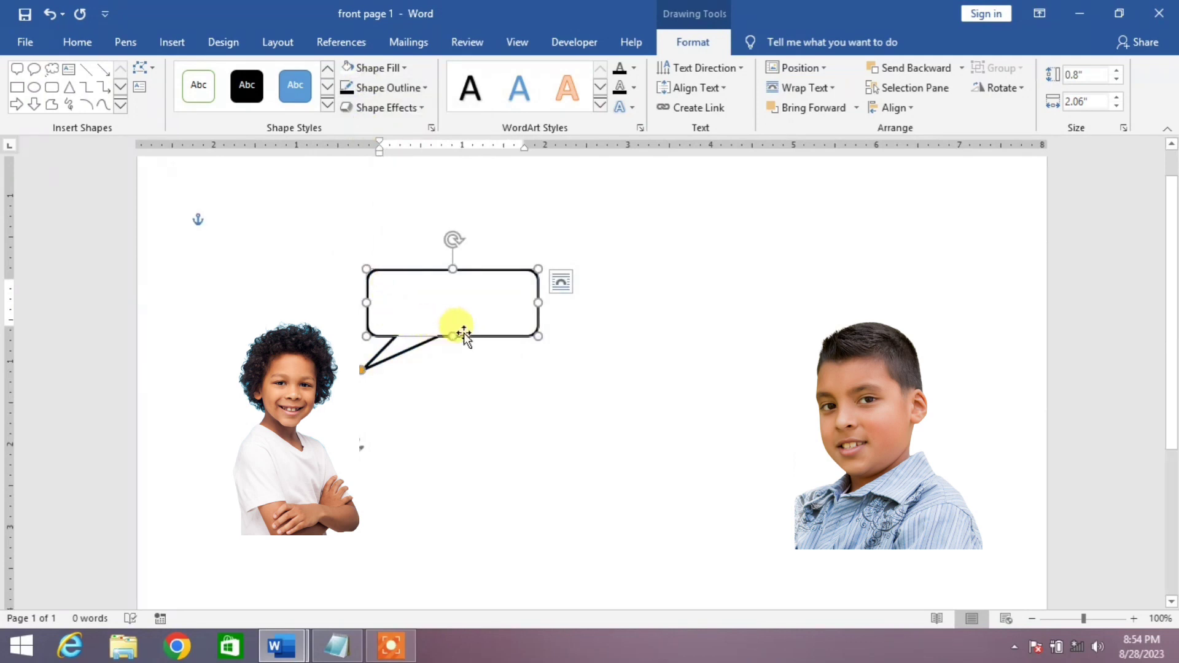
Select the word 'Hwllo' inside the first speech bubble for editing.
right_click(451, 297)
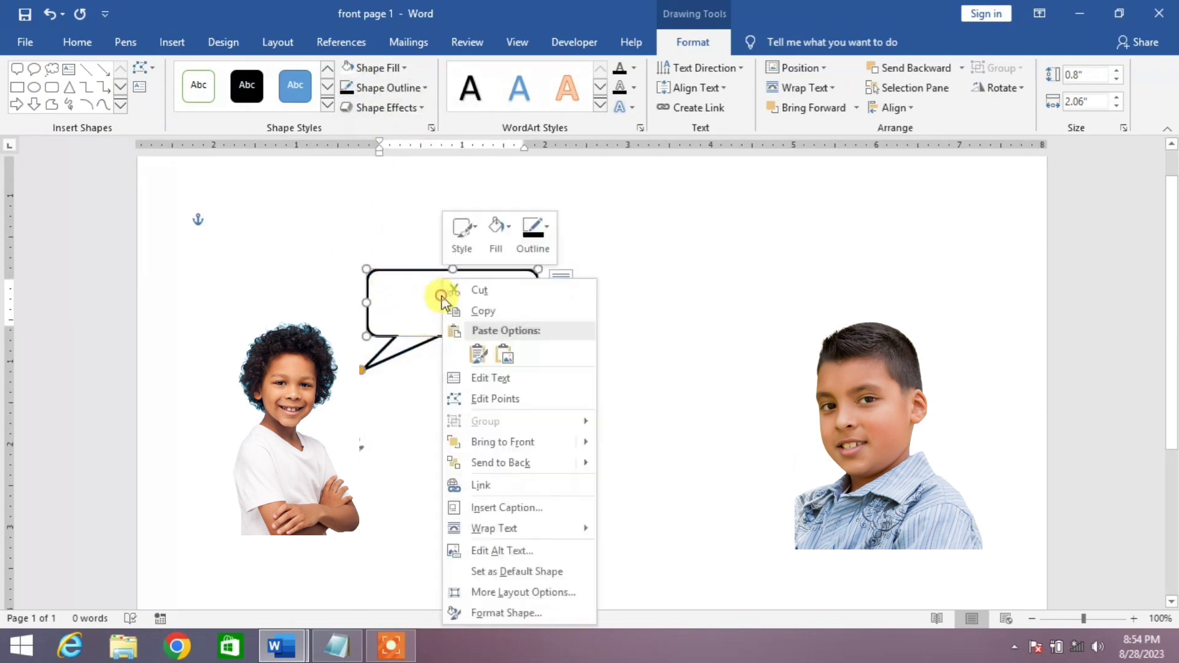
left_click(506, 403)
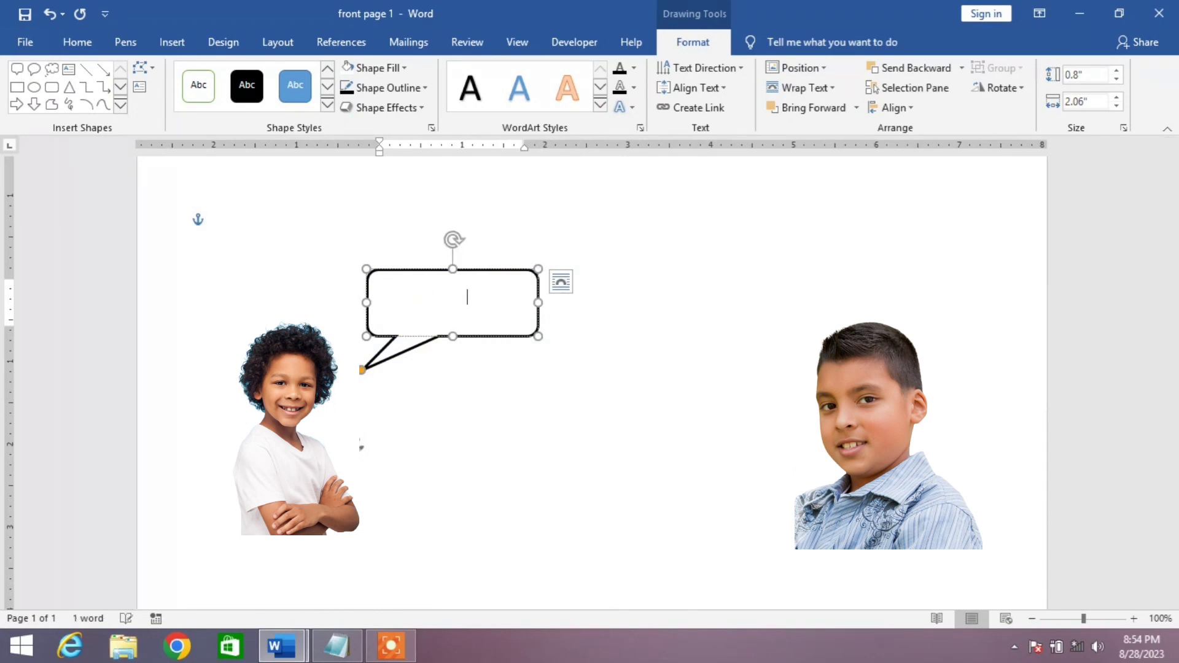
left_click_drag(489, 300, 418, 296)
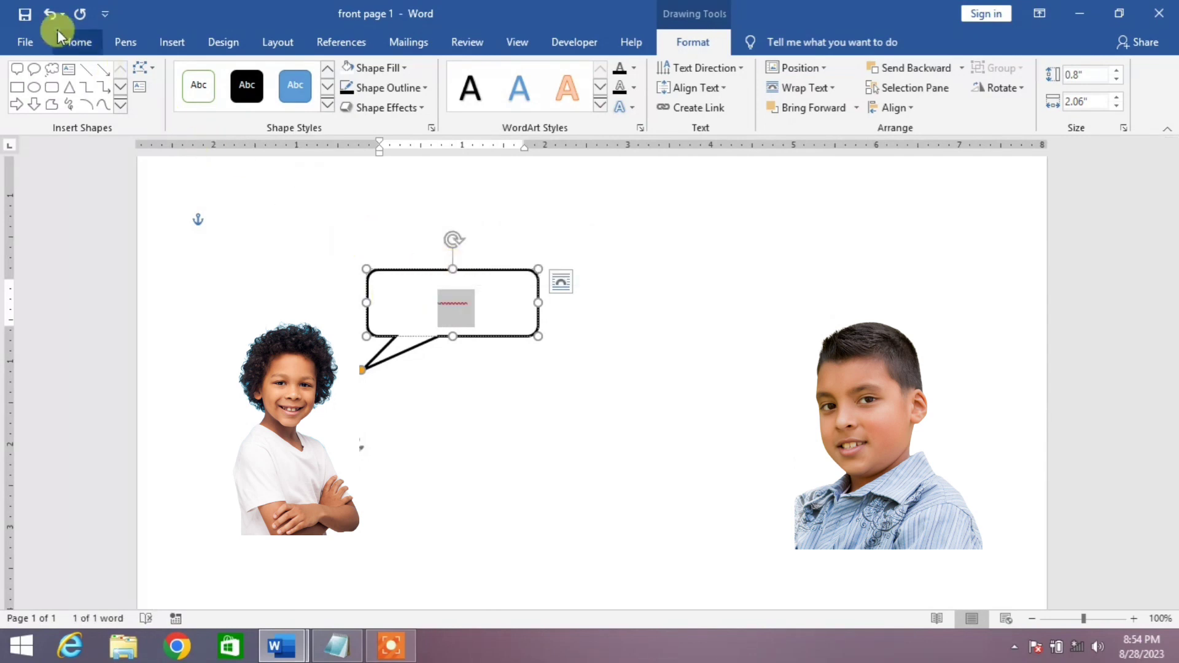
Apply red font colour to the selected bubble word.
left_click(77, 42)
left_click(361, 103)
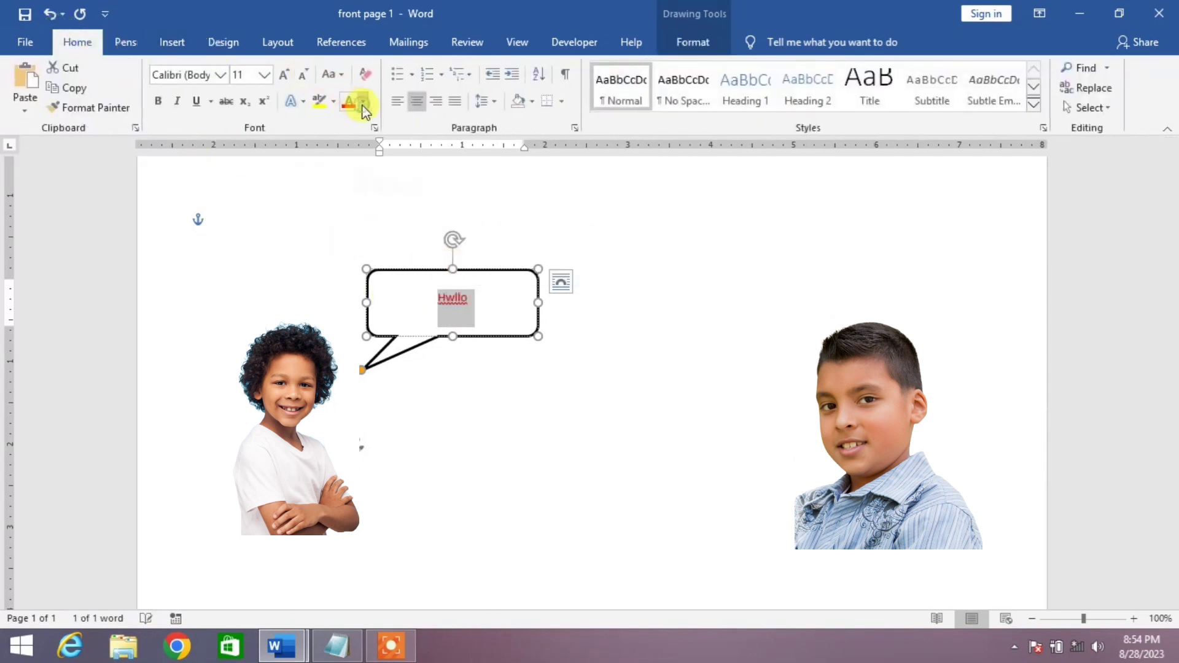
left_click(363, 103)
left_click(357, 164)
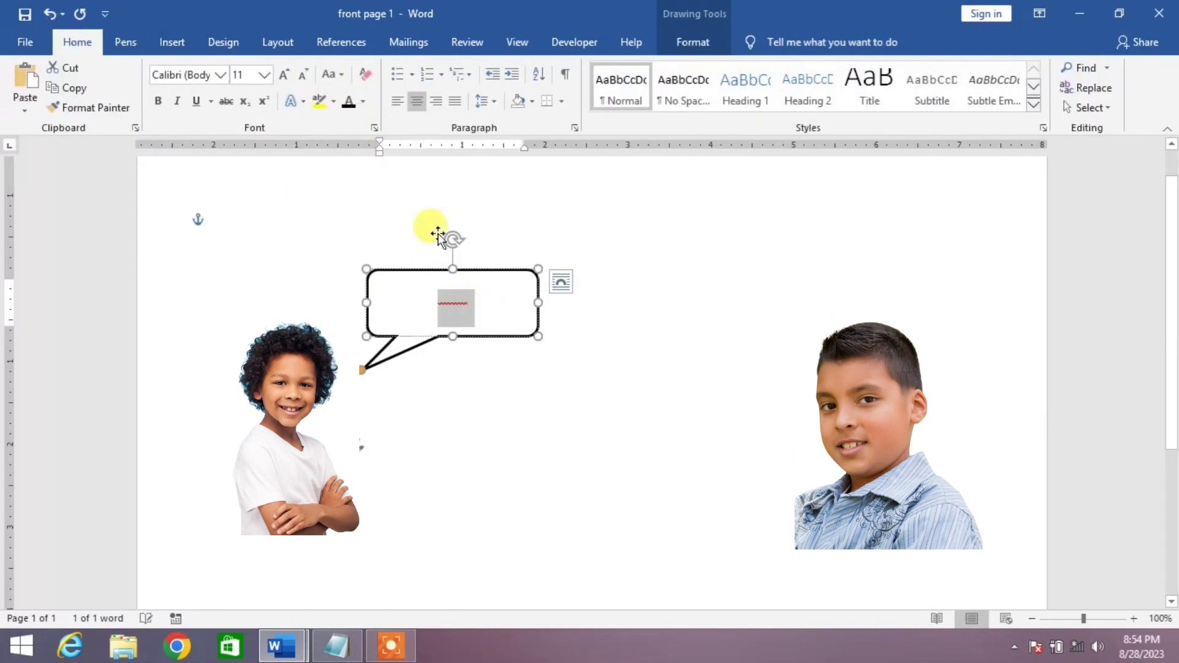
left_click(361, 101)
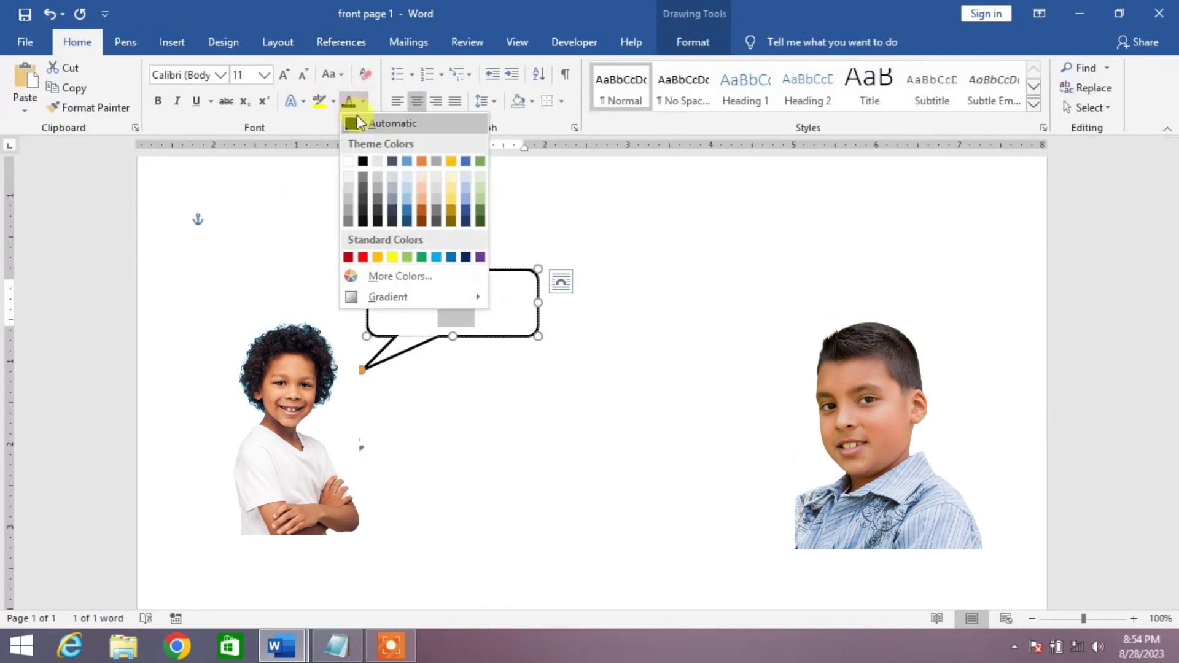
left_click(357, 120)
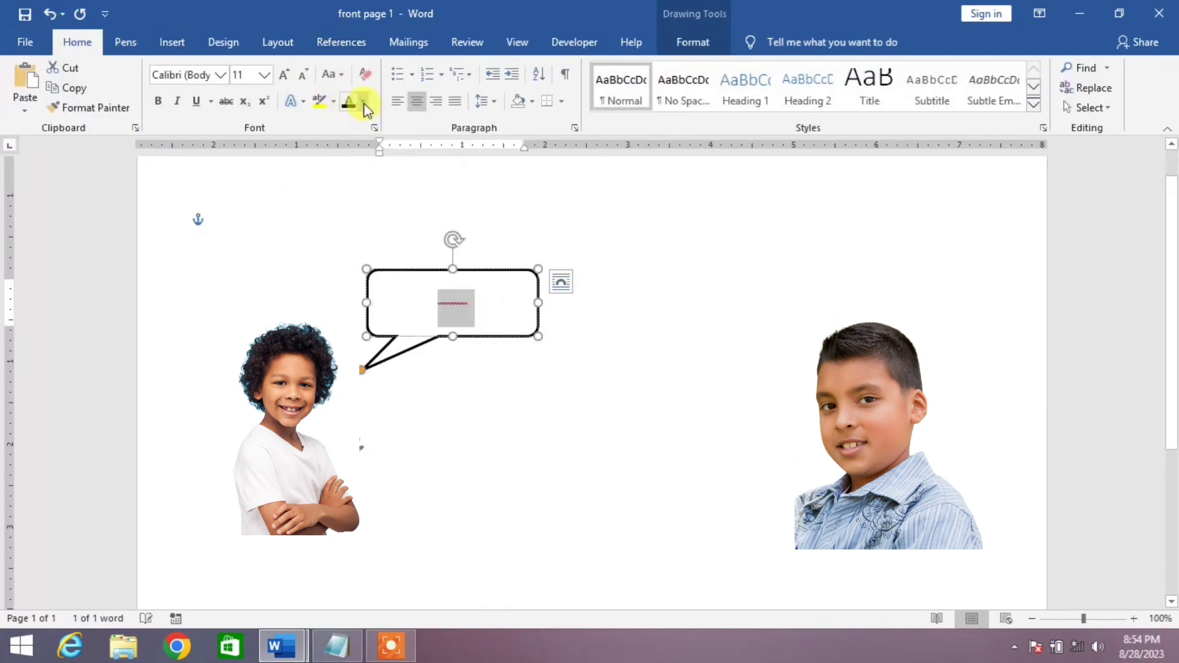
left_click(361, 102)
left_click(362, 258)
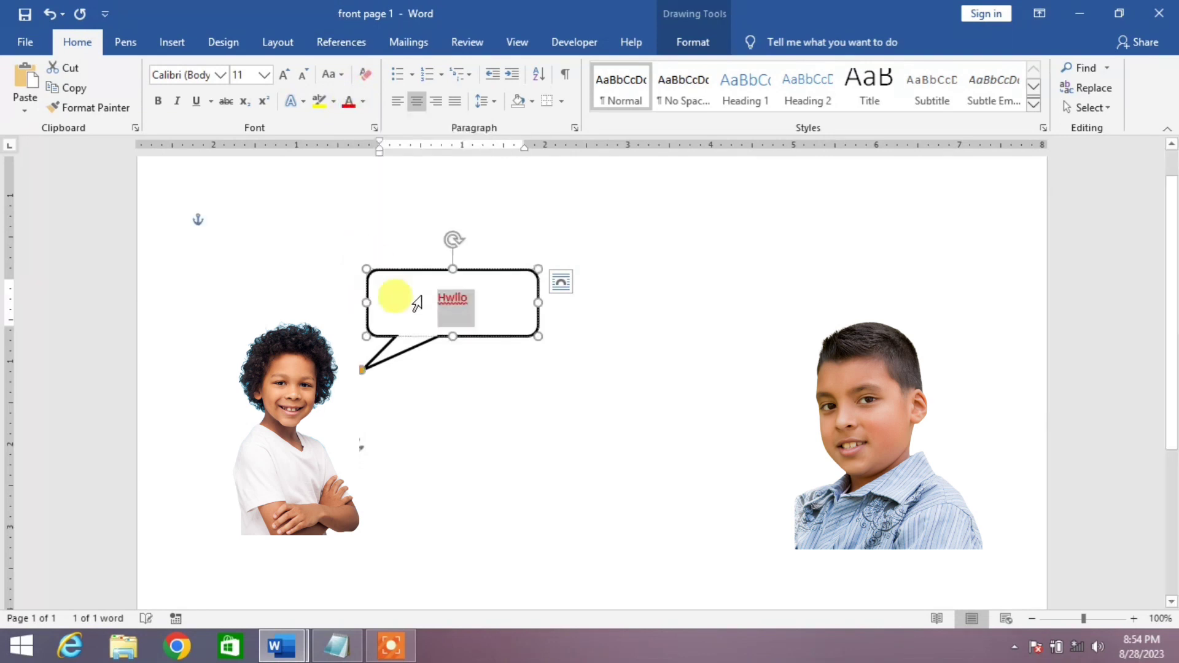
Make Hello bold at 20 pt and place the cursor after it for the exclamation mark.
left_click(455, 300)
double_click(456, 299)
type("e")
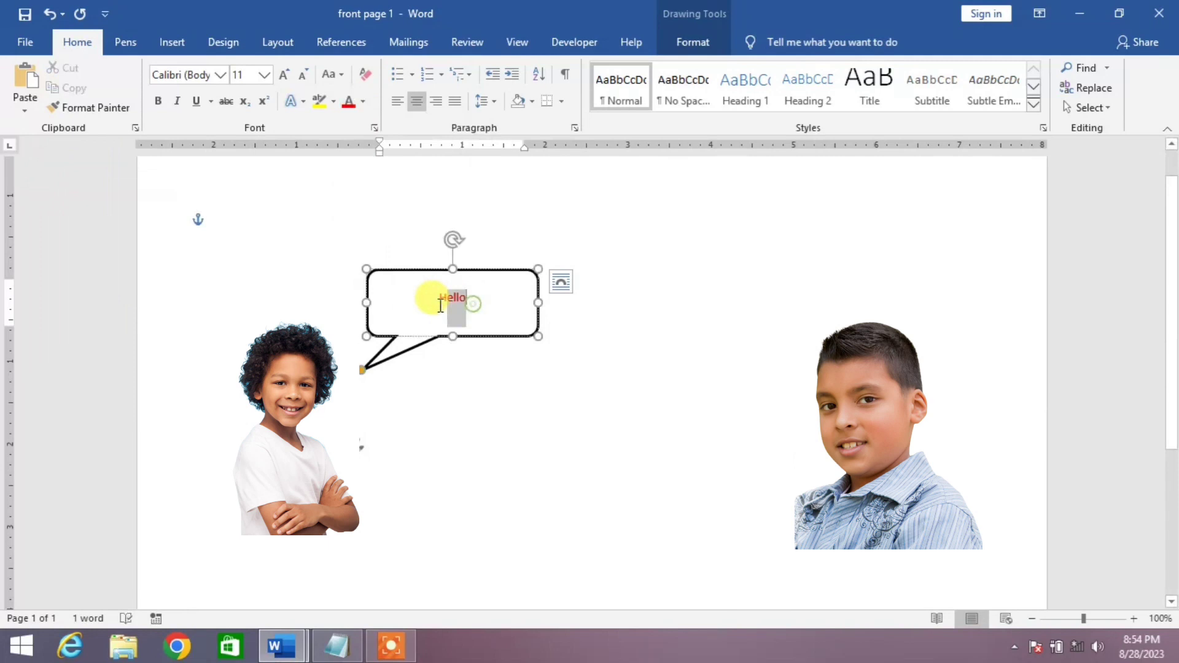
double_click(455, 299)
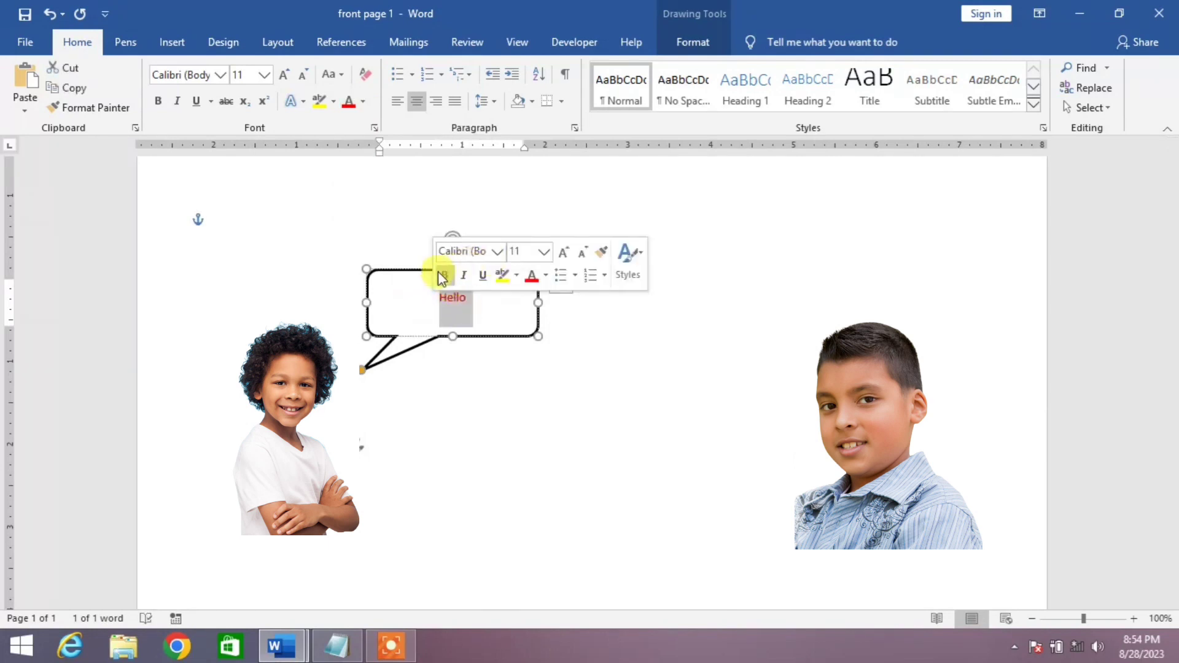
left_click(443, 275)
left_click(562, 256)
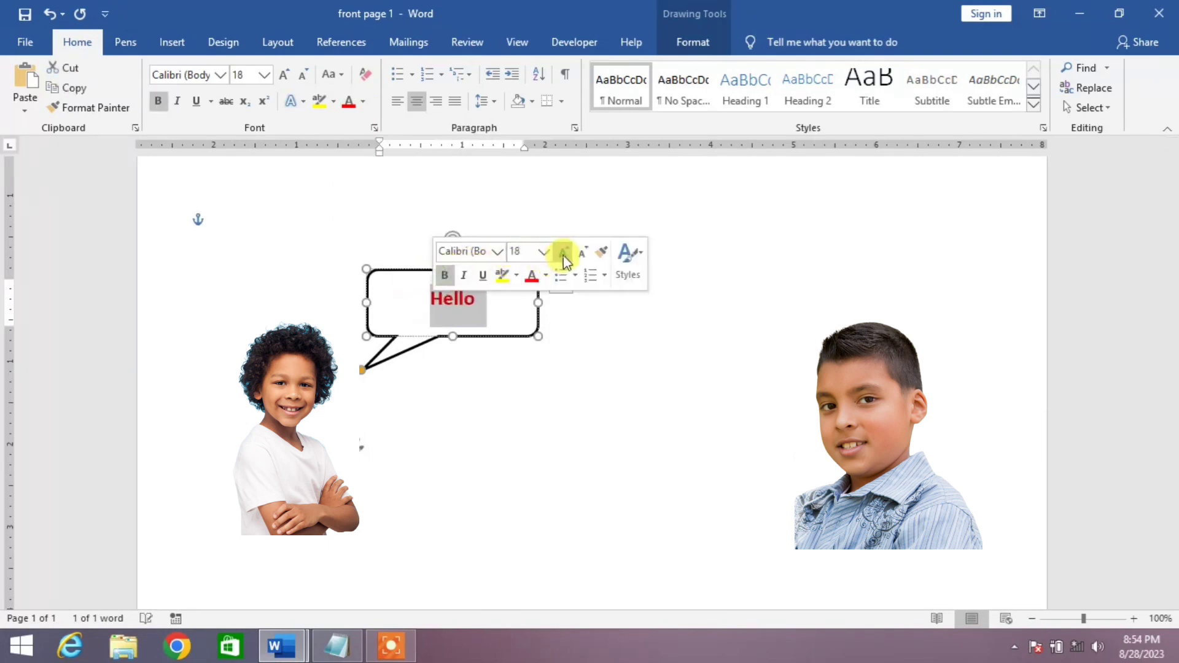
left_click(563, 256)
left_click(509, 301)
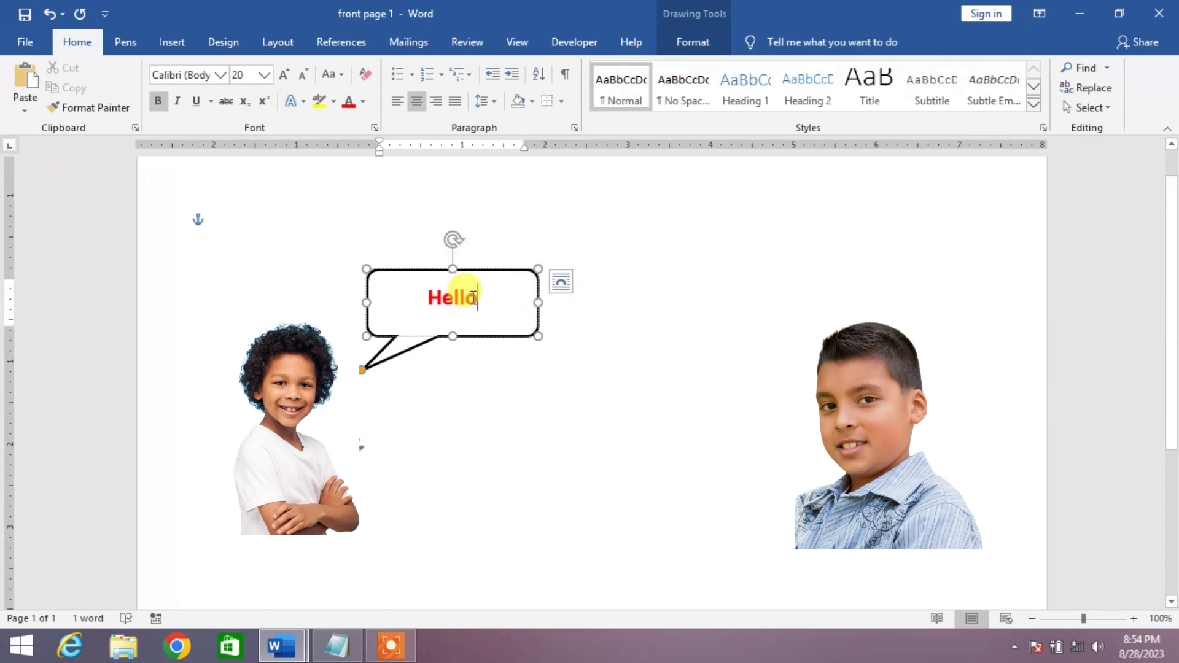
type("!")
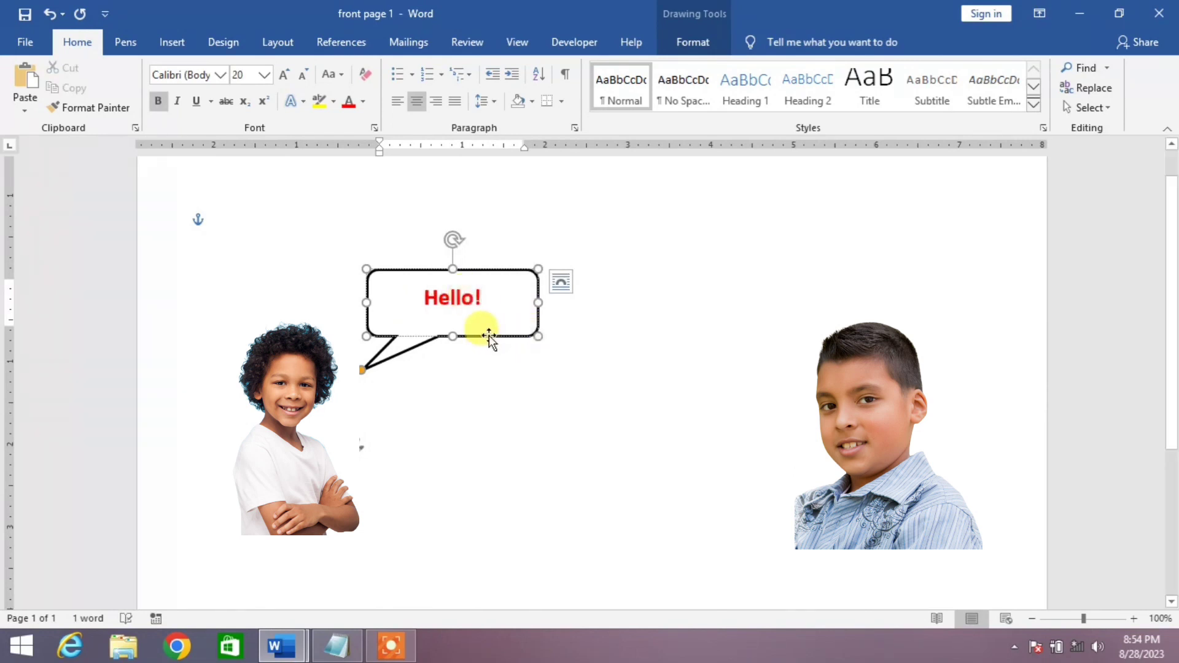
Copy the Hello! bubble beside the right boy, aim its tail at him and lower it slightly.
left_click_drag(495, 339, 749, 331, "ctrl")
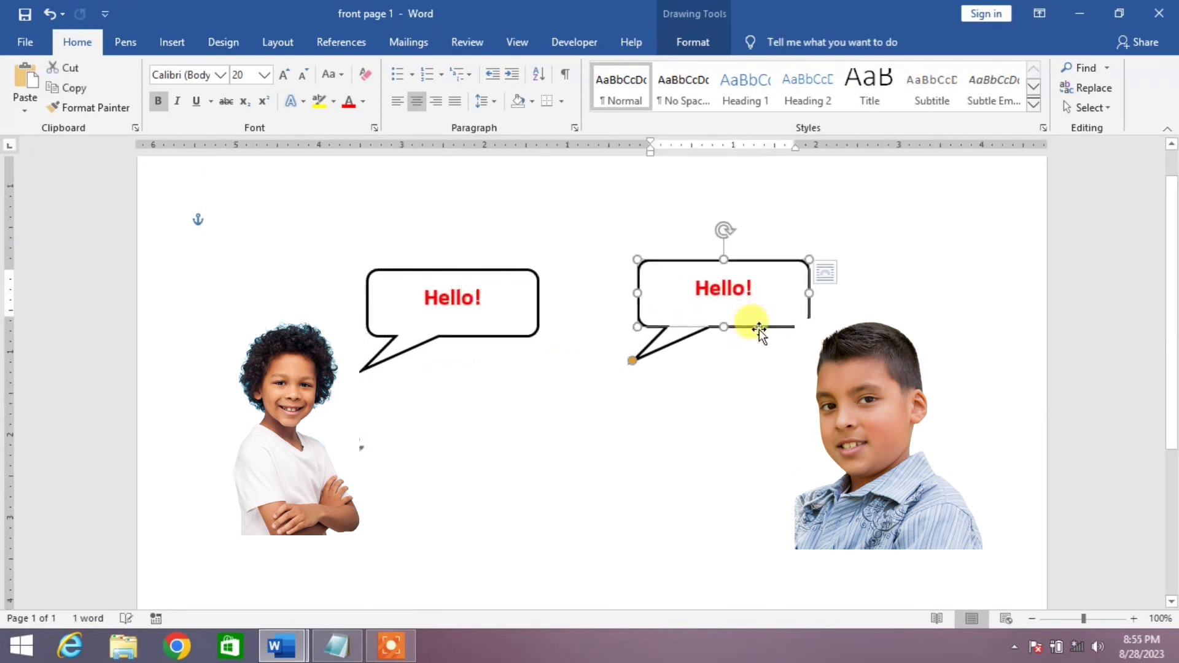
left_click_drag(634, 365, 776, 361)
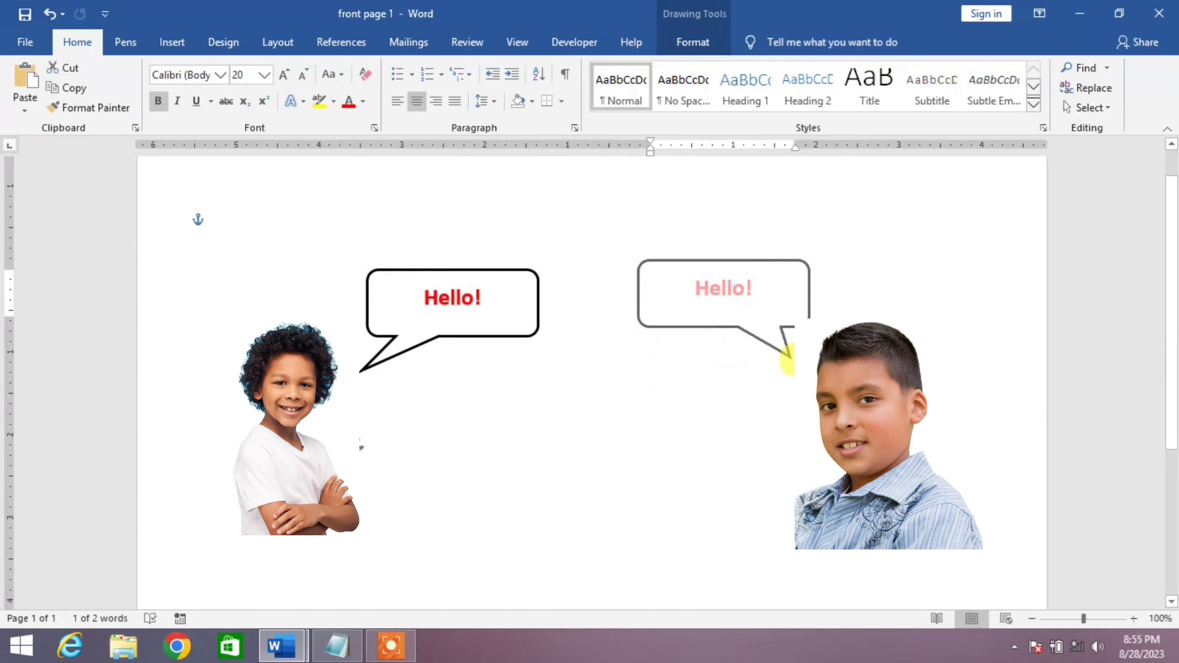
left_click_drag(775, 361, 793, 362)
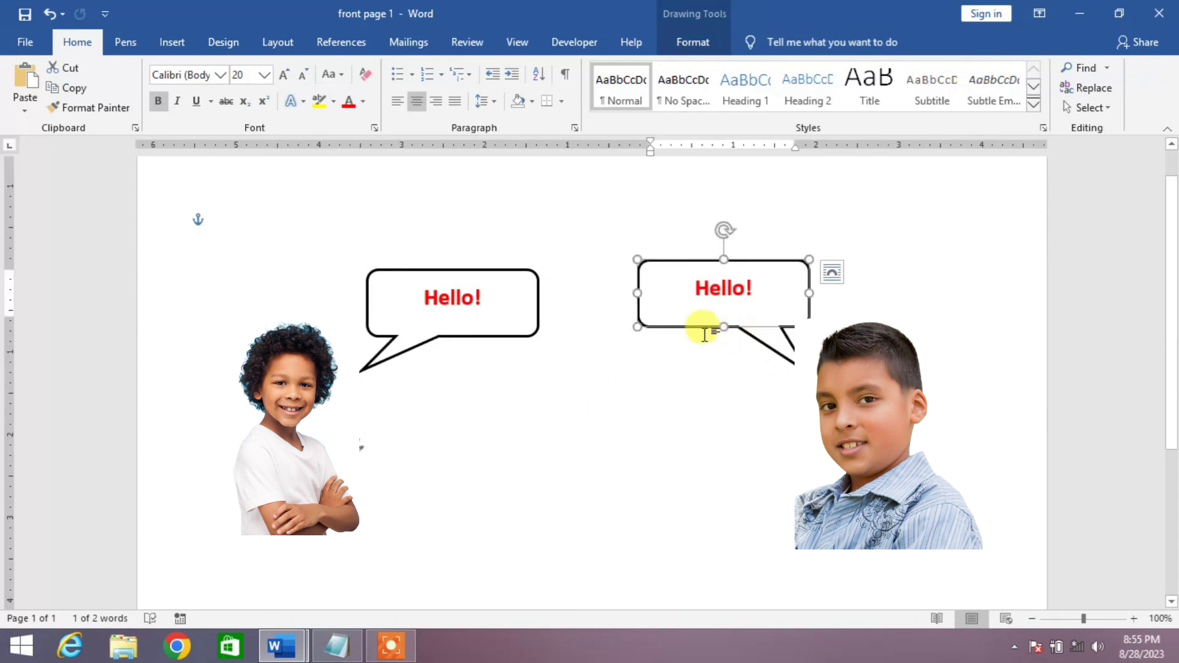
left_click_drag(702, 327, 702, 344)
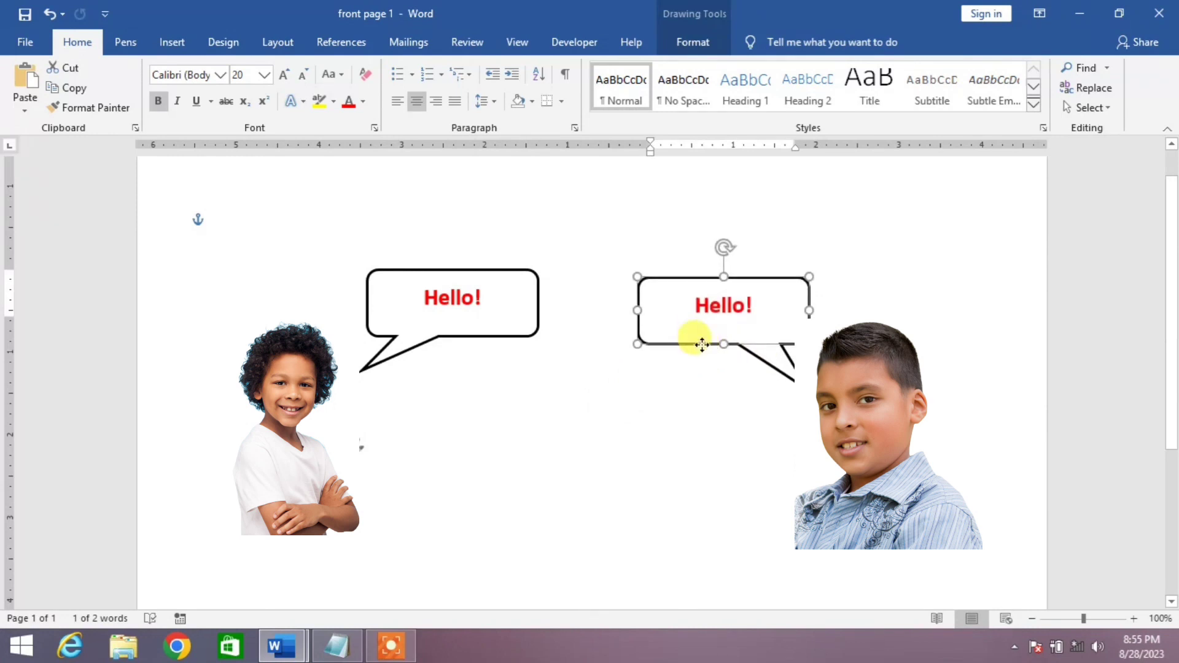
left_click(599, 380)
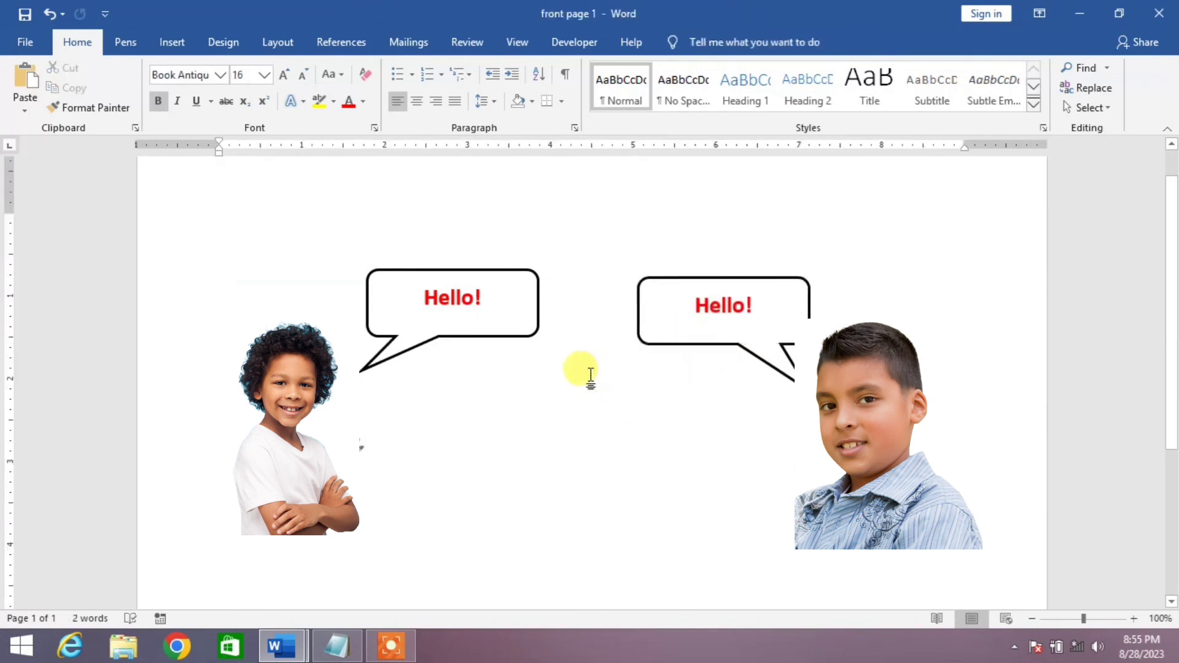